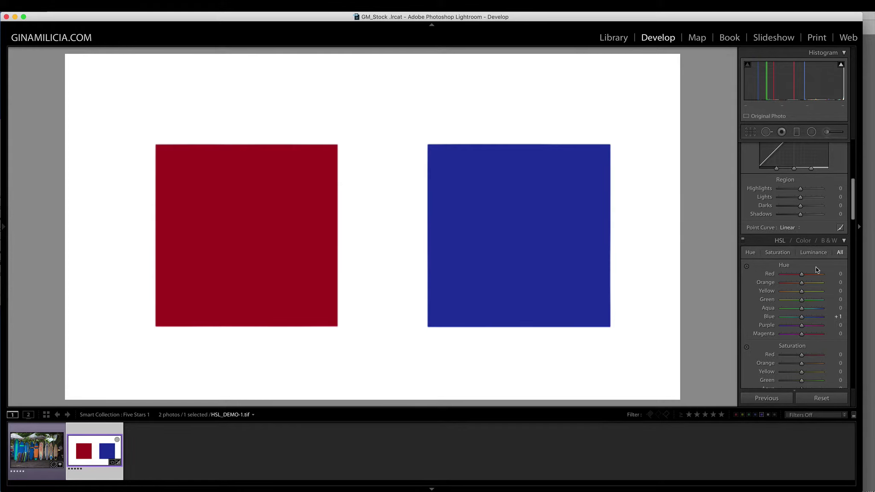
- Scroll to the HSL panel and view the Hue, Saturation, Luminance and All groups in turn
scroll(816, 266, "down", 2)
scroll(816, 266, "down", 1)
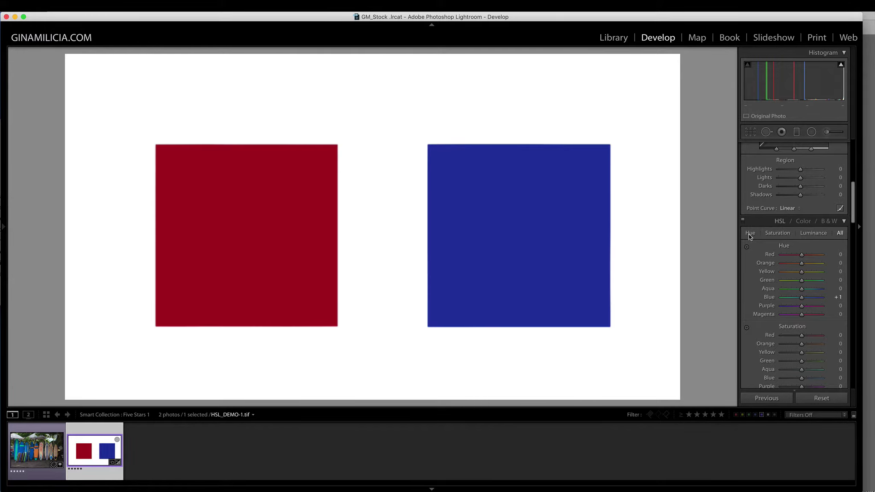
left_click(750, 234)
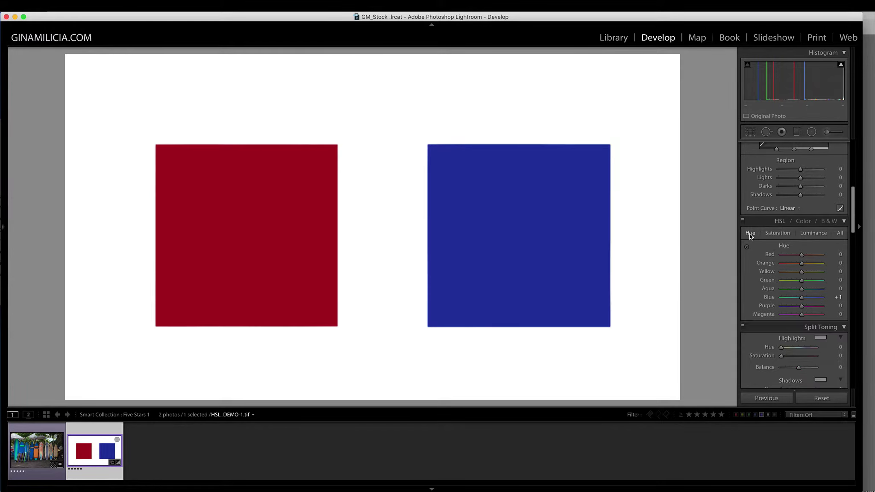
left_click(774, 235)
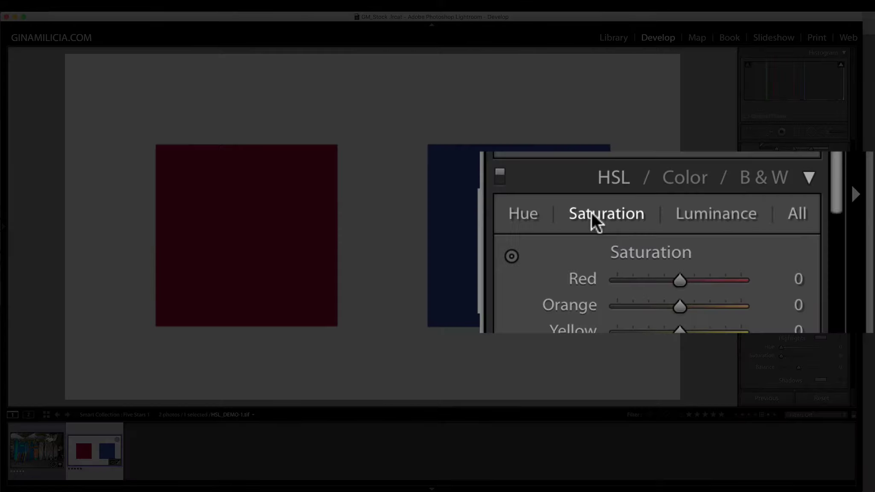
left_click(726, 215)
left_click(795, 214)
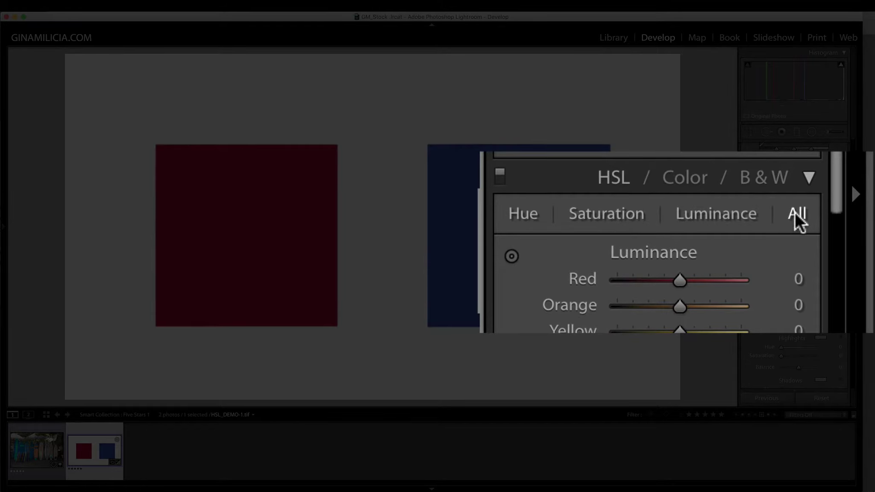
- Return the HSL panel to showing only the Hue adjustments
scroll(834, 241, "down", 5)
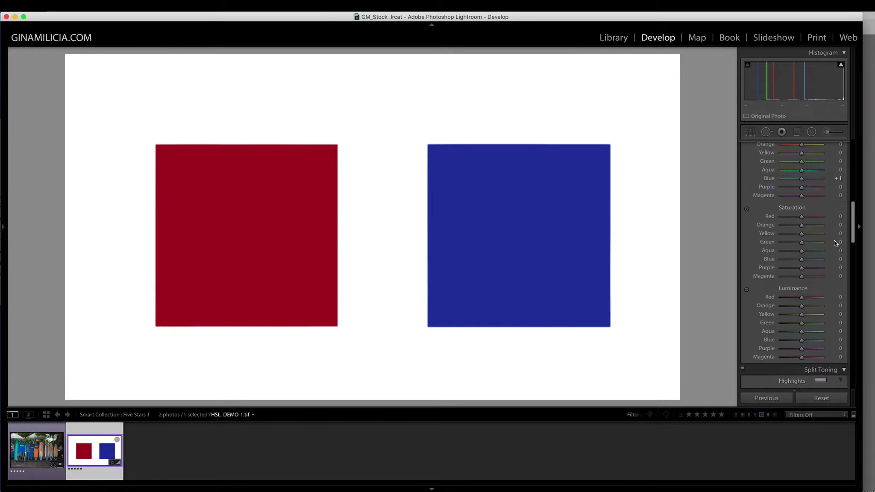
scroll(835, 240, "up", 3)
scroll(834, 240, "up", 3)
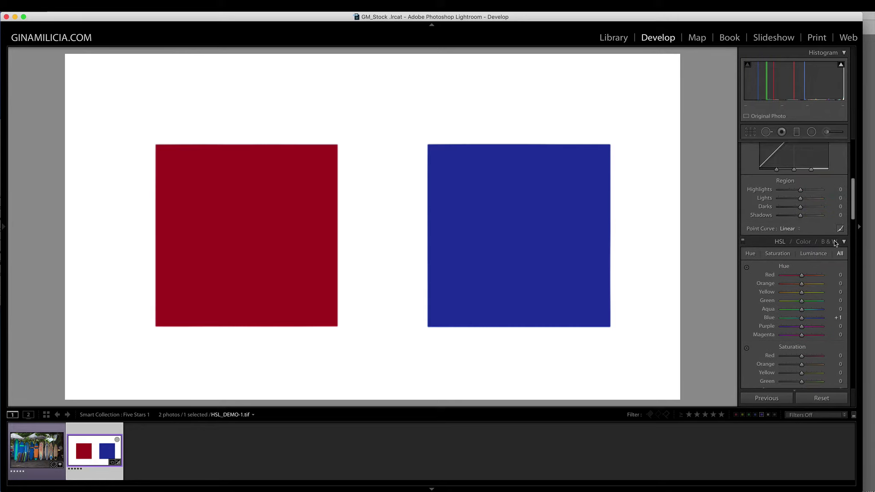
left_click(749, 254)
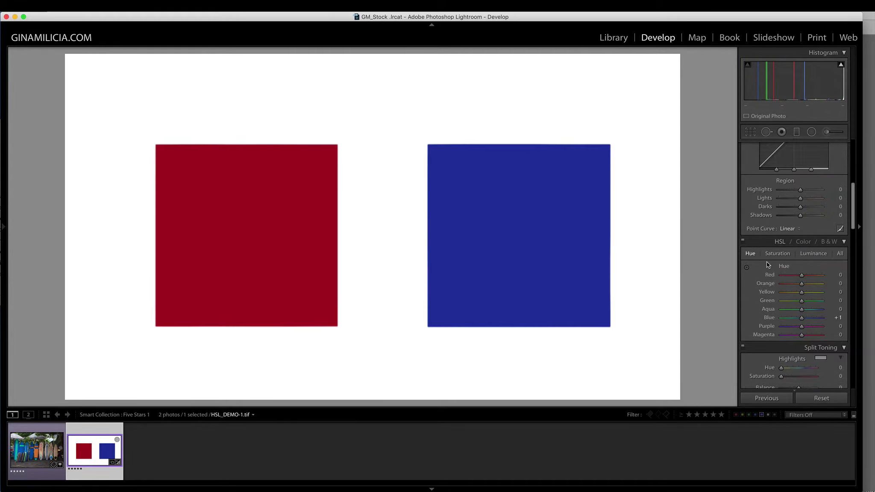
scroll(766, 261, "down", 2)
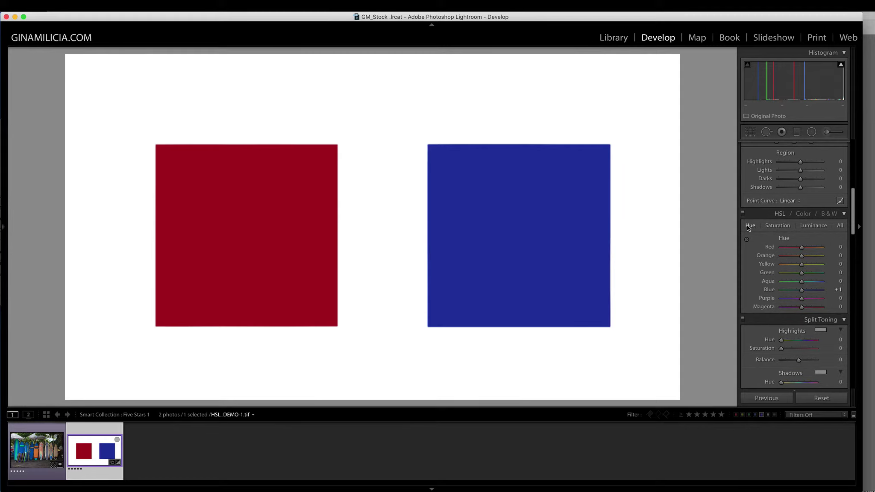
- Shift the Red hue toward orange and back, then reset it to 0
left_click(802, 248)
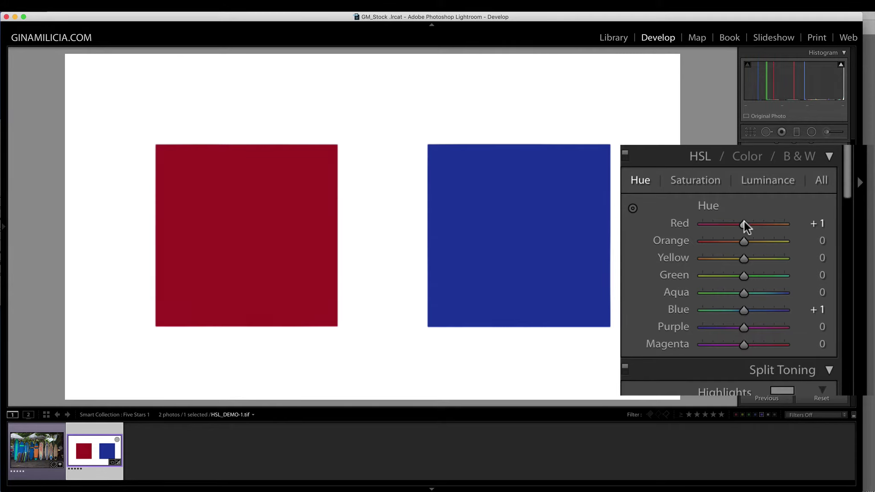
left_click_drag(745, 222, 787, 224)
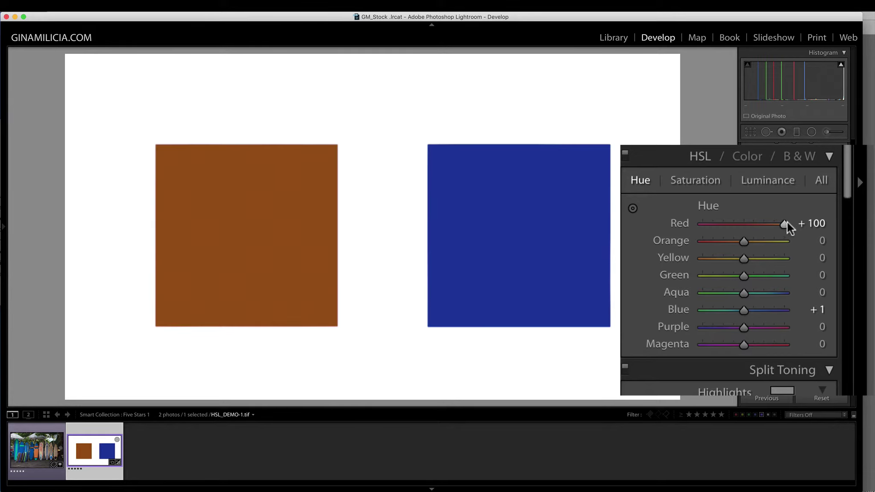
mouse_move(786, 223)
left_mouse_down()
mouse_move(699, 222)
mouse_move(743, 220)
left_mouse_up()
double_click(676, 223)
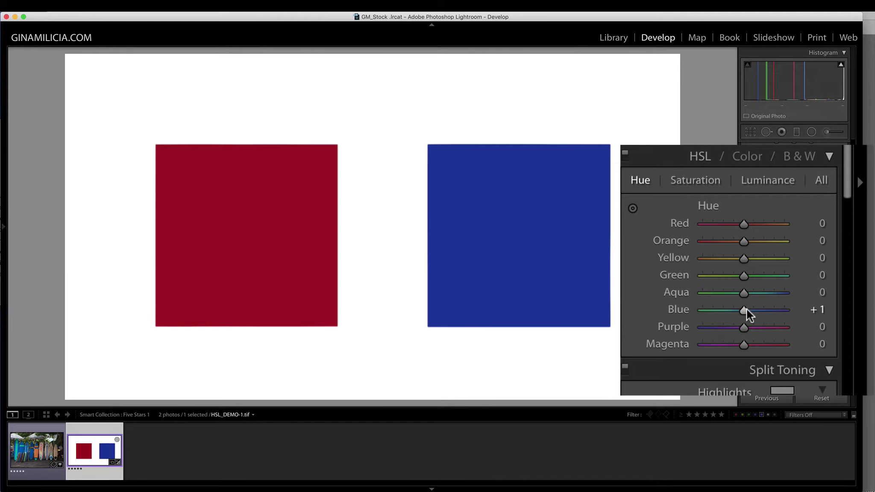
- Shift the Blue hue toward purple, fine-tune it, then reset it to 0
mouse_move(747, 309)
left_mouse_down()
mouse_move(802, 309)
mouse_move(697, 306)
mouse_move(744, 306)
left_mouse_up()
mouse_move(745, 307)
left_mouse_down()
mouse_move(709, 304)
mouse_move(781, 305)
mouse_move(743, 304)
left_mouse_up()
double_click(674, 309)
- Mute Red saturation to -100 and bring it back to -3, then set Blue saturation to +13
left_click(703, 177)
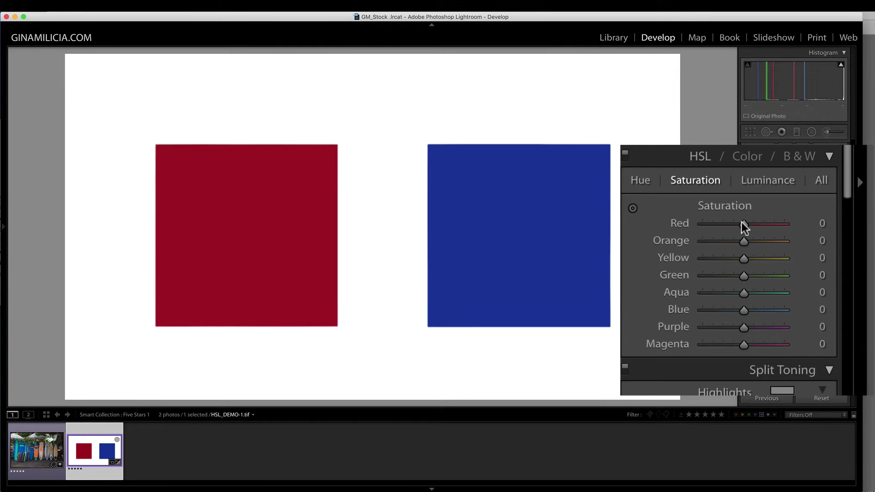
mouse_move(743, 222)
left_mouse_down()
mouse_move(798, 222)
mouse_move(698, 222)
left_mouse_up()
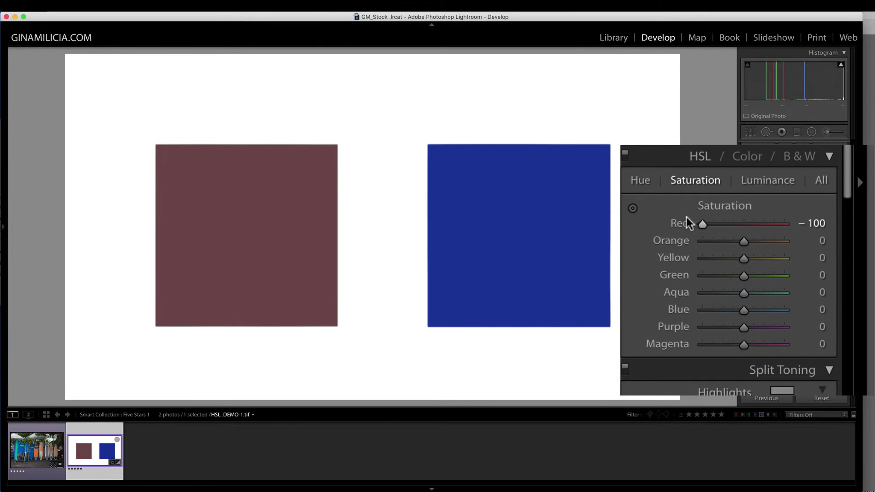
mouse_move(698, 218)
left_mouse_down()
mouse_move(785, 221)
mouse_move(743, 220)
left_mouse_up()
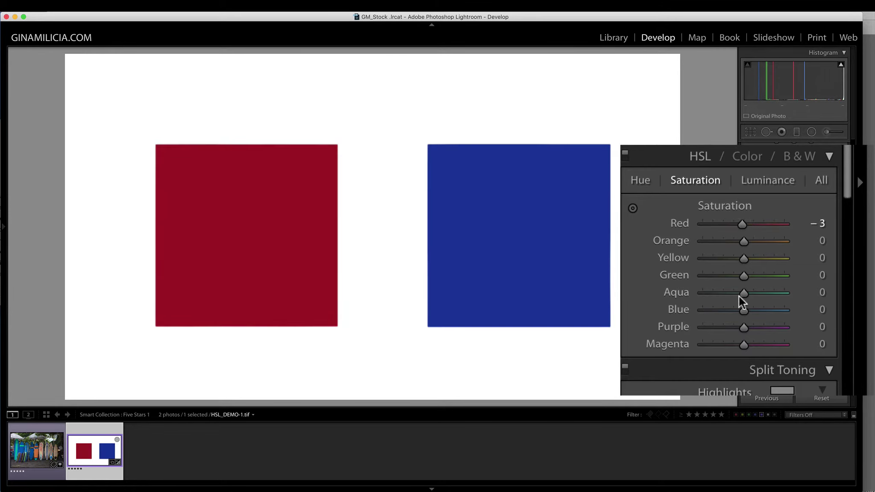
mouse_move(742, 310)
left_mouse_down()
mouse_move(802, 311)
mouse_move(696, 306)
mouse_move(742, 306)
left_mouse_up()
- Lighten Red luminance slightly, push Blue luminance to +100, then darken it to navy
left_click(771, 177)
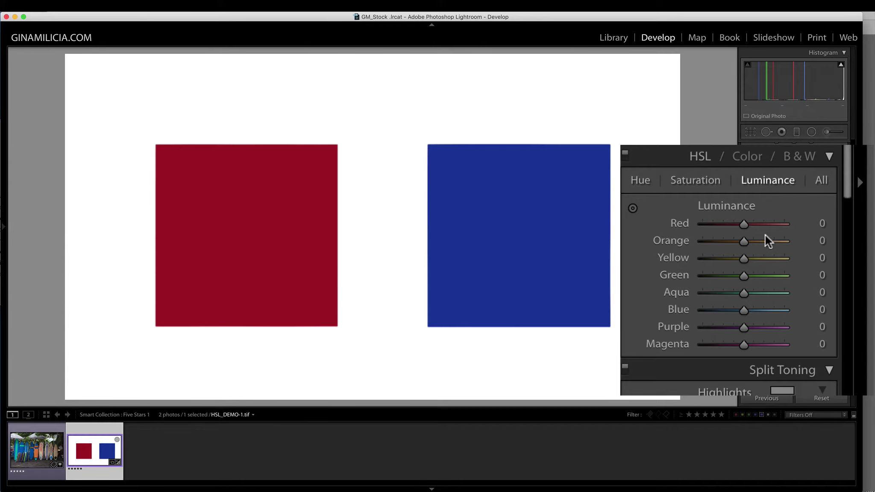
mouse_move(744, 222)
left_mouse_down()
mouse_move(792, 225)
mouse_move(693, 223)
mouse_move(743, 223)
left_mouse_up()
left_click_drag(743, 309, 805, 311)
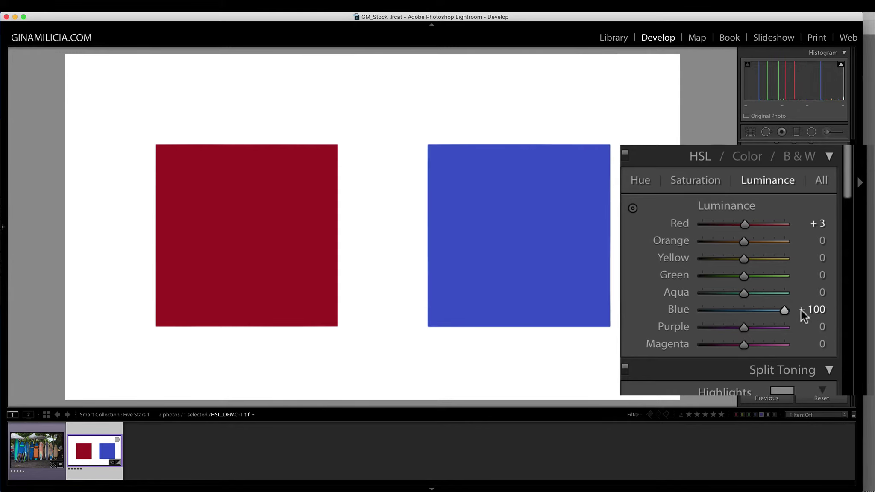
mouse_move(786, 309)
left_mouse_down()
mouse_move(685, 302)
mouse_move(709, 310)
mouse_move(772, 307)
mouse_move(725, 305)
mouse_move(747, 306)
left_mouse_up()
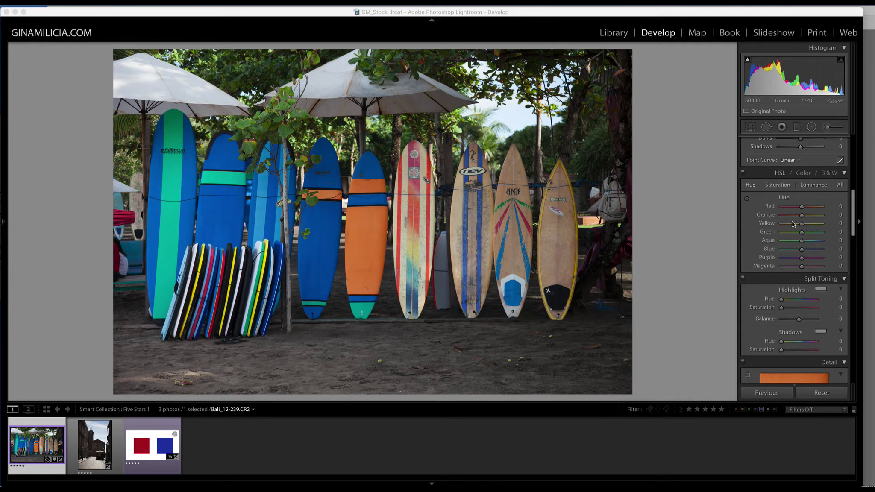
- Set the surfboard photo's Orange hue to -100 in the HSL Hue view
left_click(751, 186)
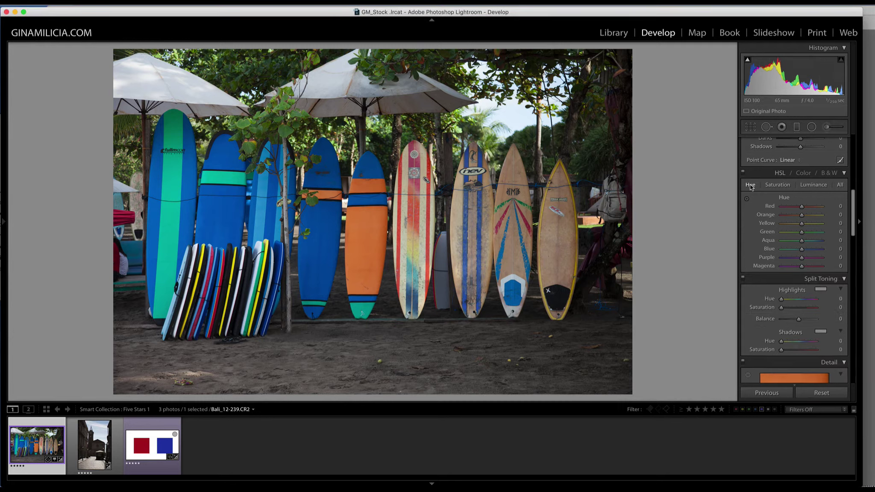
left_click(753, 186)
left_click(751, 186)
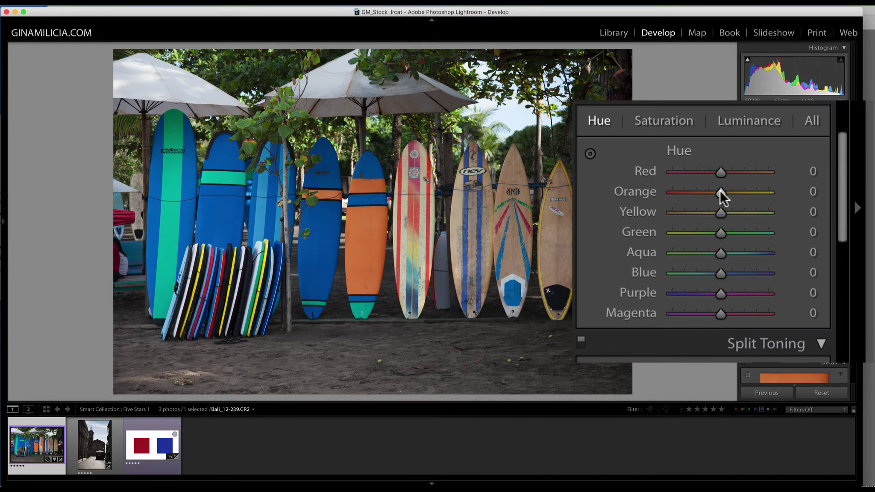
mouse_move(721, 191)
left_mouse_down()
mouse_move(664, 188)
mouse_move(790, 194)
mouse_move(659, 193)
left_mouse_up()
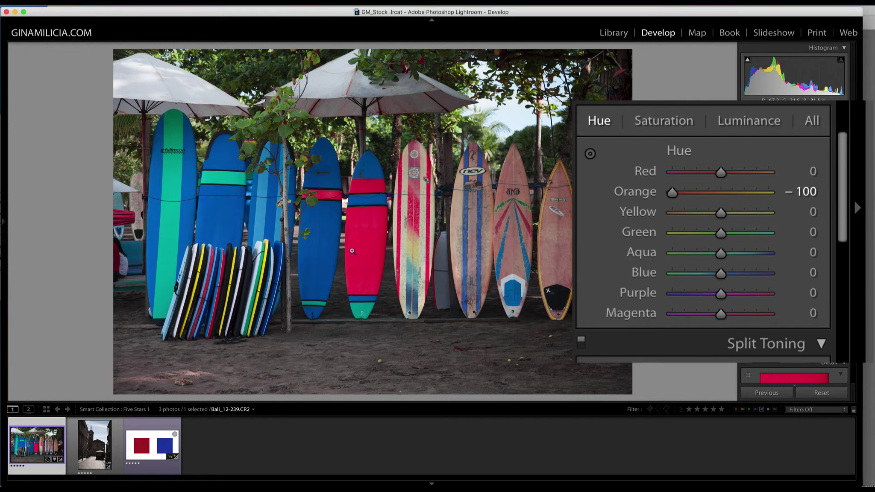
- Lower the Orange saturation to -27 in the HSL Saturation view
left_click(646, 120)
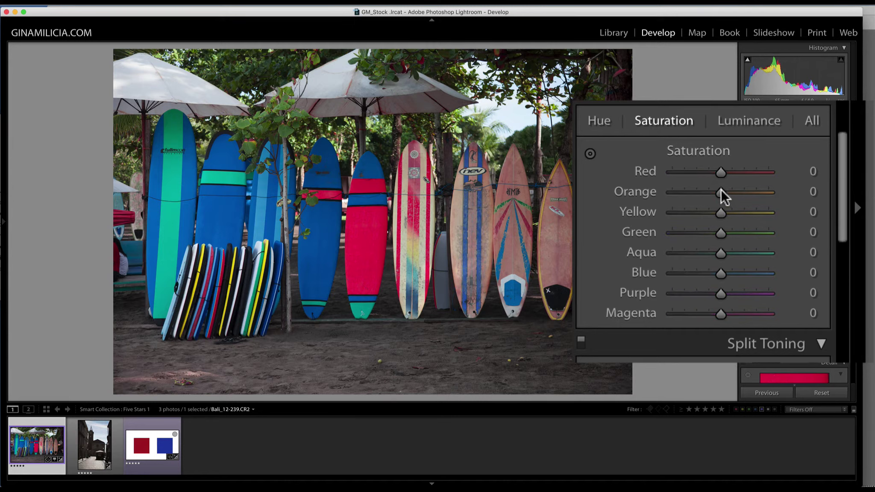
left_click_drag(722, 190, 707, 191)
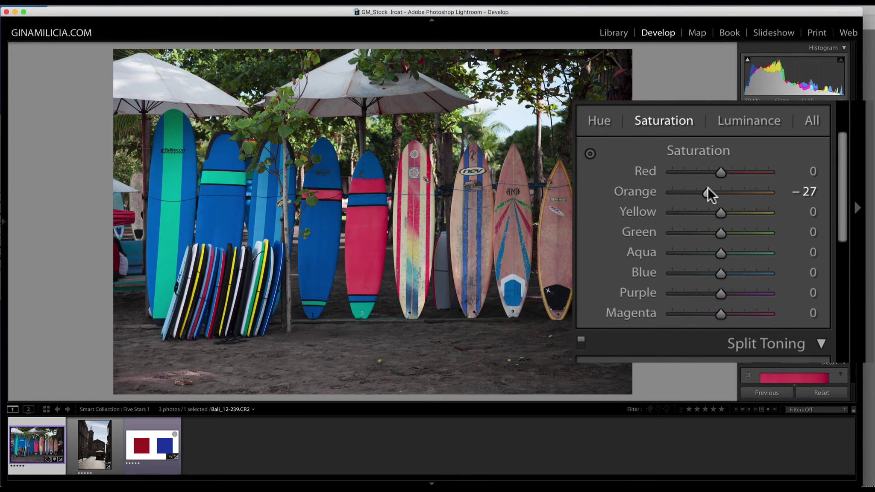
- Raise the Orange luminance to +23 in the HSL Luminance view
left_click(738, 120)
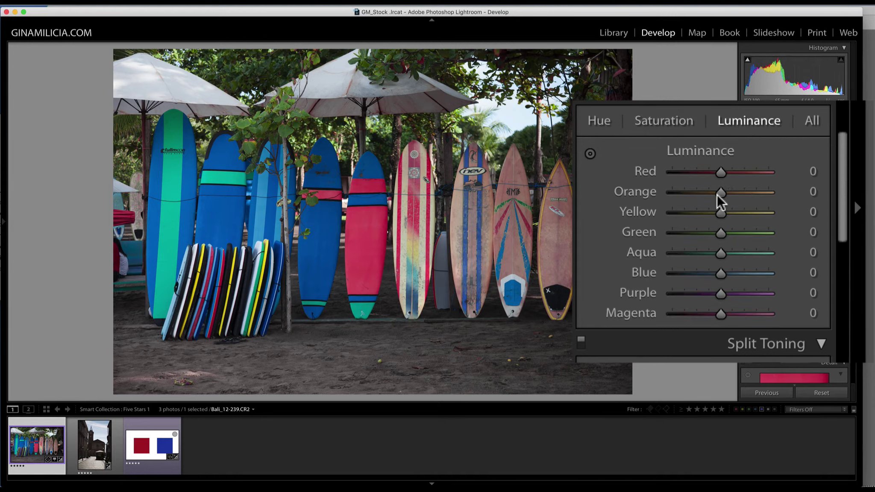
mouse_move(720, 192)
left_mouse_down()
mouse_move(711, 191)
mouse_move(729, 189)
left_mouse_up()
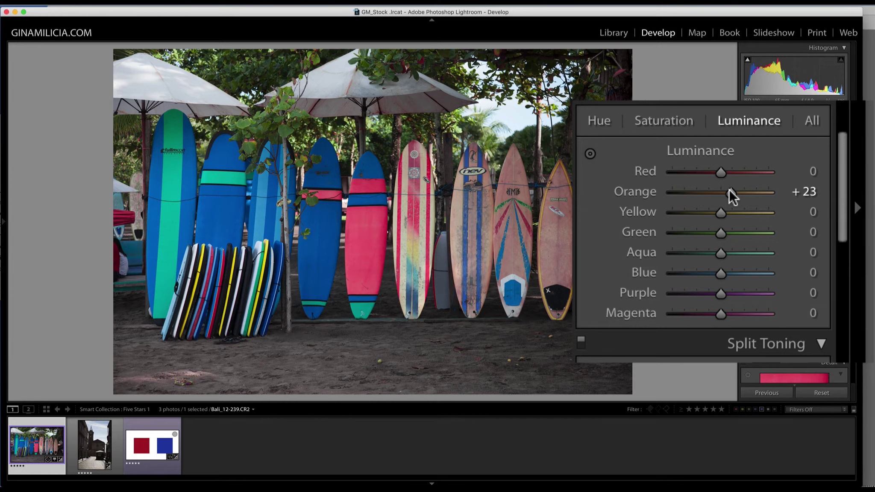
- Open the Sicily church photo, try a darker Exposure, then reset Exposure to 0
left_click(118, 443)
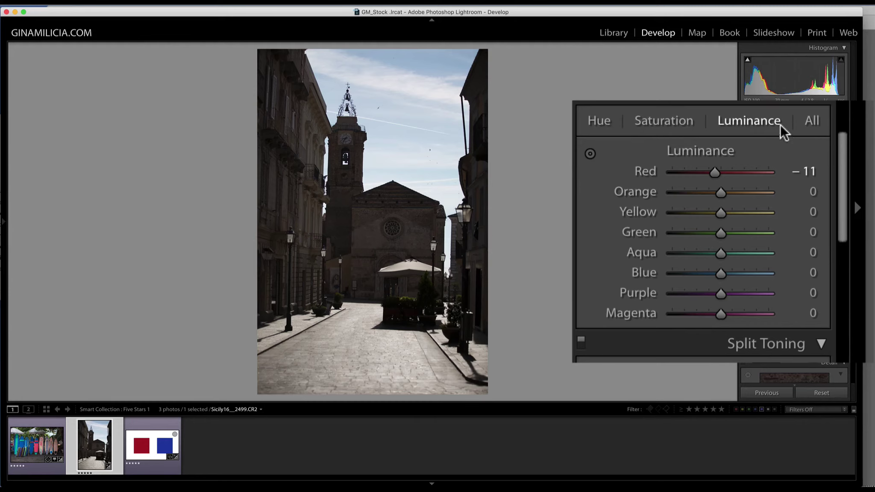
scroll(769, 120, "up", 5)
scroll(765, 115, "up", 5)
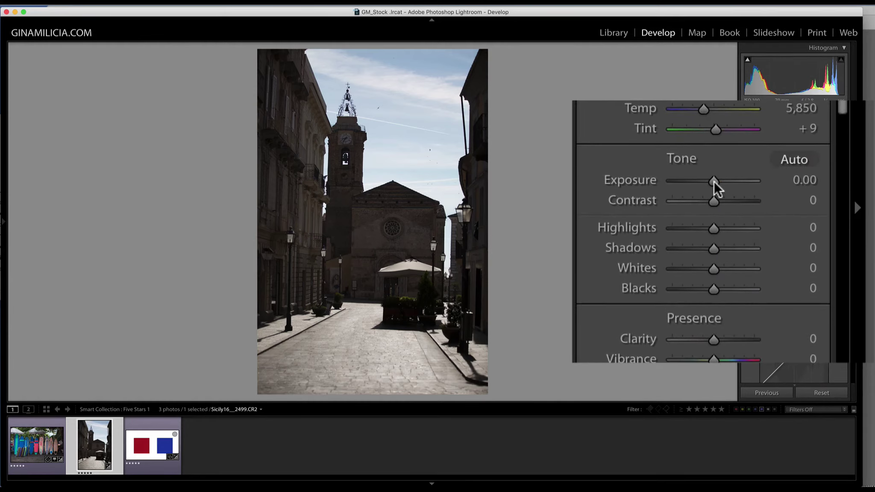
mouse_move(713, 182)
left_mouse_down()
mouse_move(676, 178)
mouse_move(690, 178)
left_mouse_up()
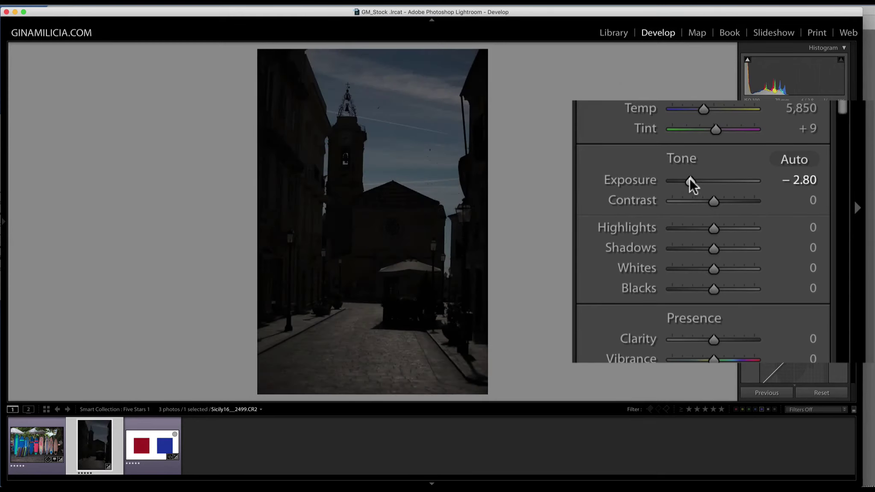
double_click(617, 178)
- Set Blue luminance to -66 to deepen the sky and compare before/after views
scroll(662, 217, "down", 5)
scroll(663, 218, "down", 5)
scroll(662, 217, "down", 3)
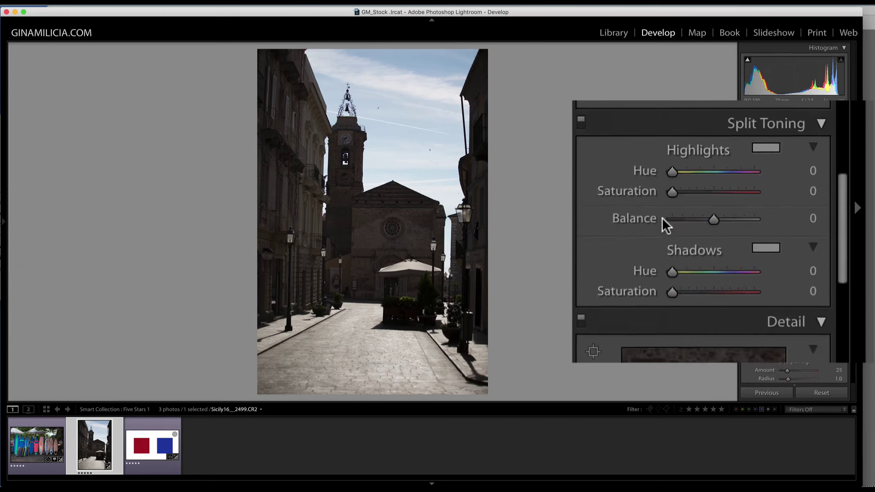
scroll(662, 218, "up", 3)
scroll(662, 218, "up", 2)
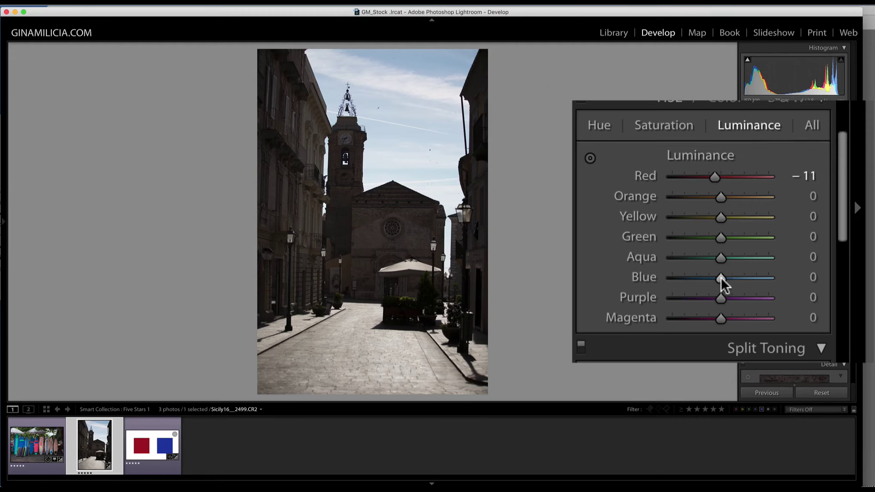
left_click_drag(721, 278, 689, 276)
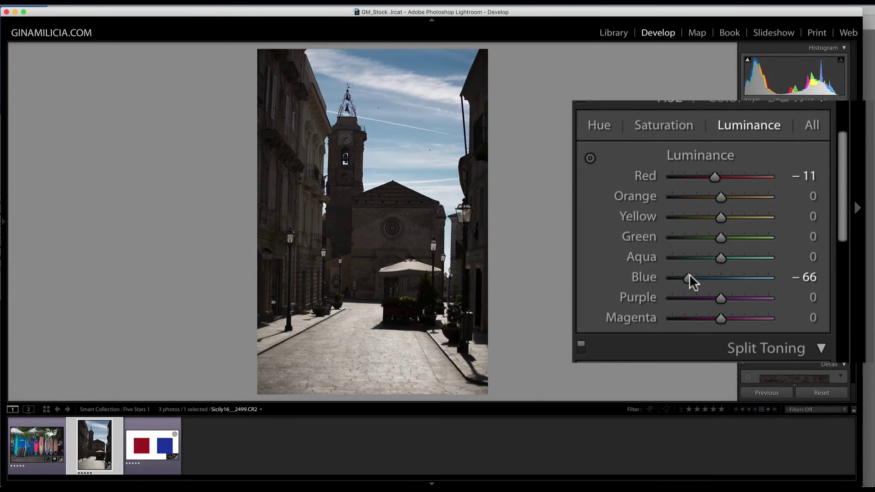
key("backslash")
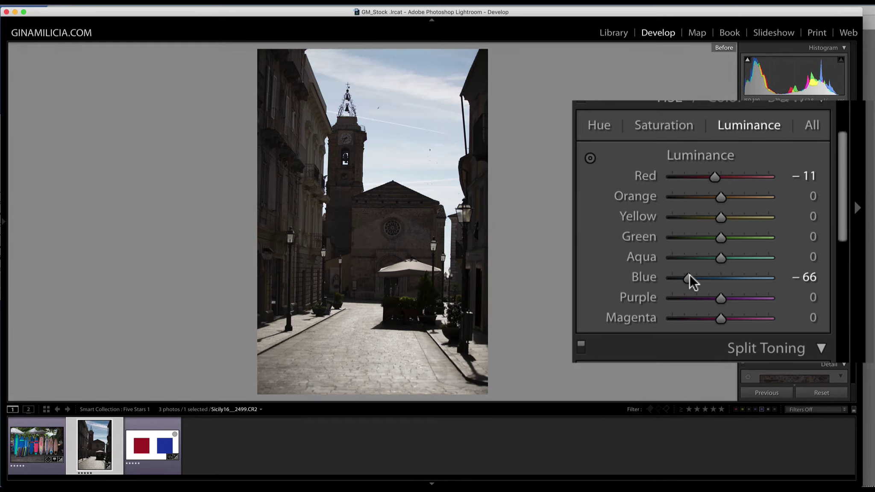
key("backslash")
key("backslash")
key("backslash")
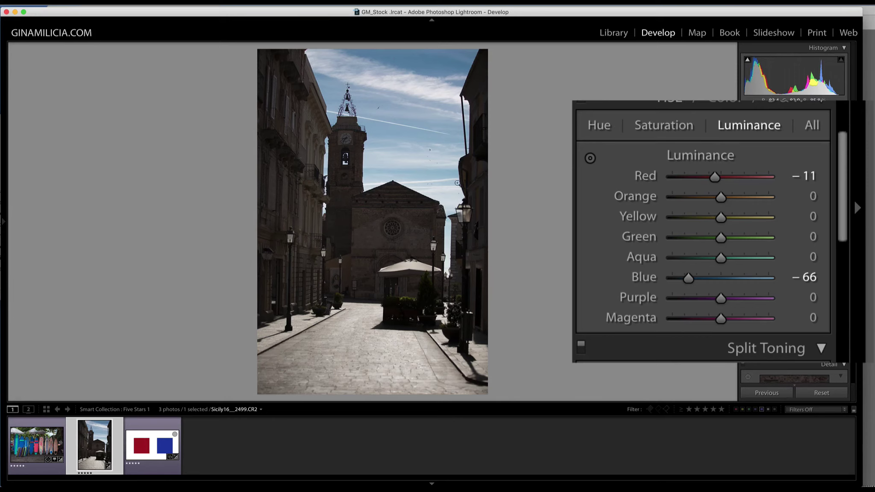
- Reset Blue luminance to 0 and activate the HSL Luminance Targeted Adjustment Tool
double_click(641, 275)
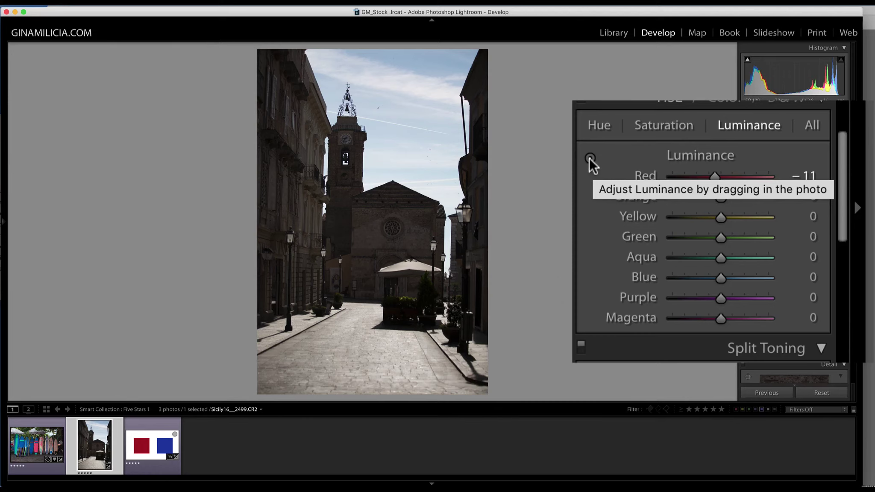
left_click(590, 158)
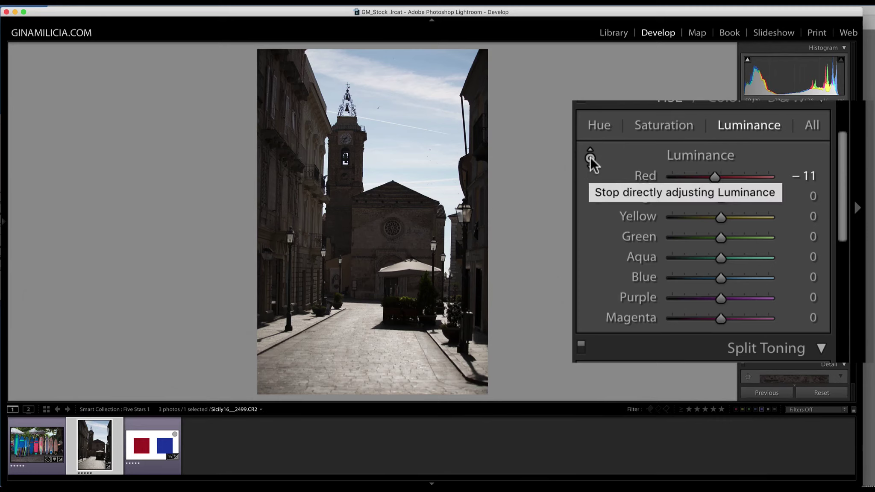
left_click(590, 157)
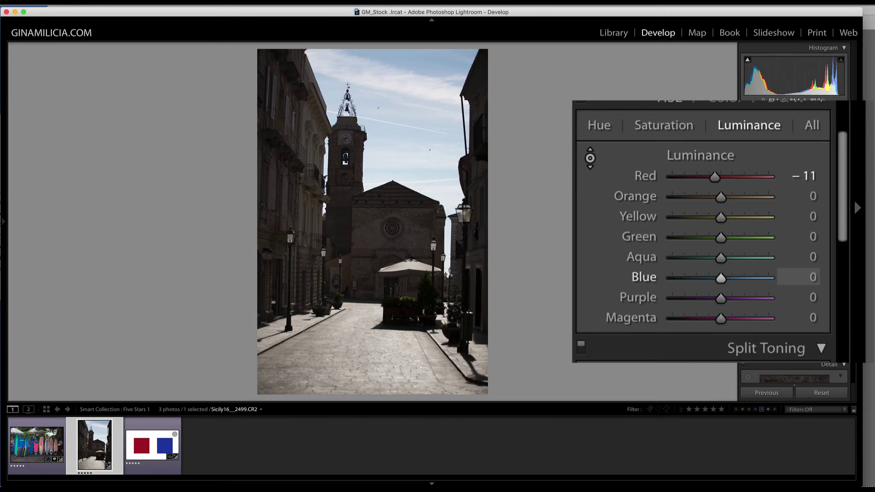
- Drag down on the sky with the Targeted Adjustment Tool to set blue luminance -88, aqua -7
left_click_drag(398, 103, 397, 141)
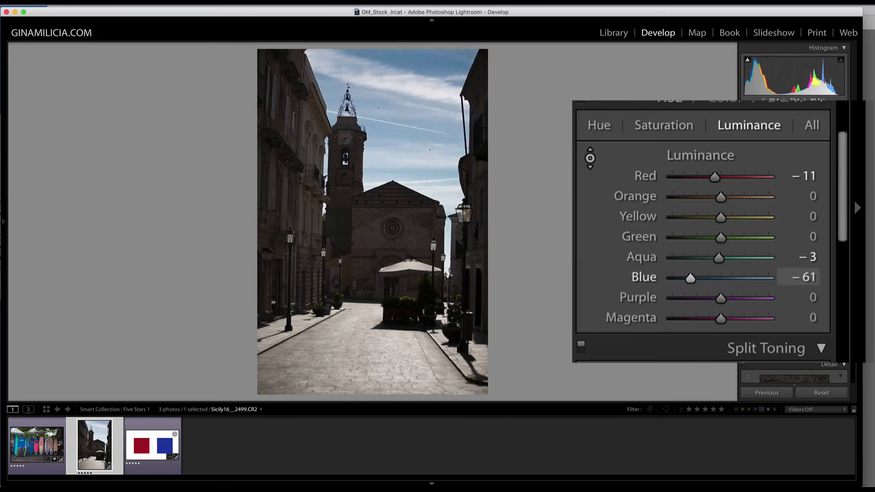
mouse_move(397, 141)
left_mouse_down()
mouse_move(397, 129)
mouse_move(398, 160)
mouse_move(397, 124)
mouse_move(398, 151)
left_mouse_up()
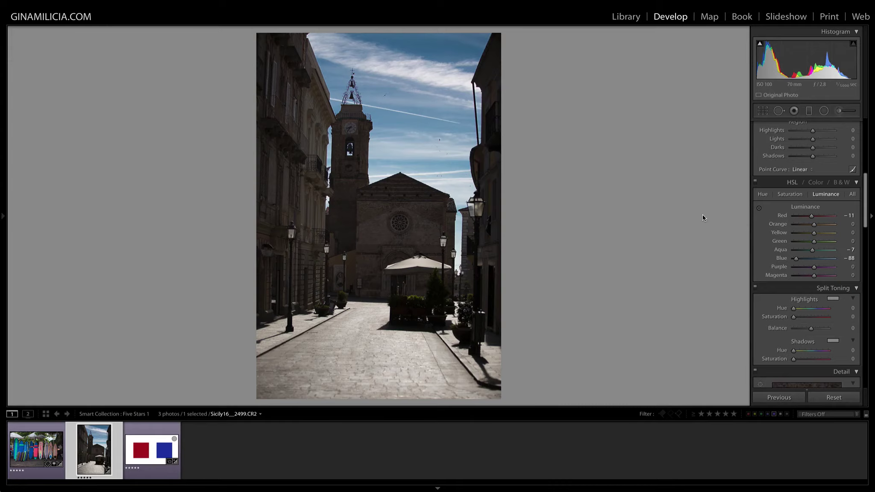
key("alt")
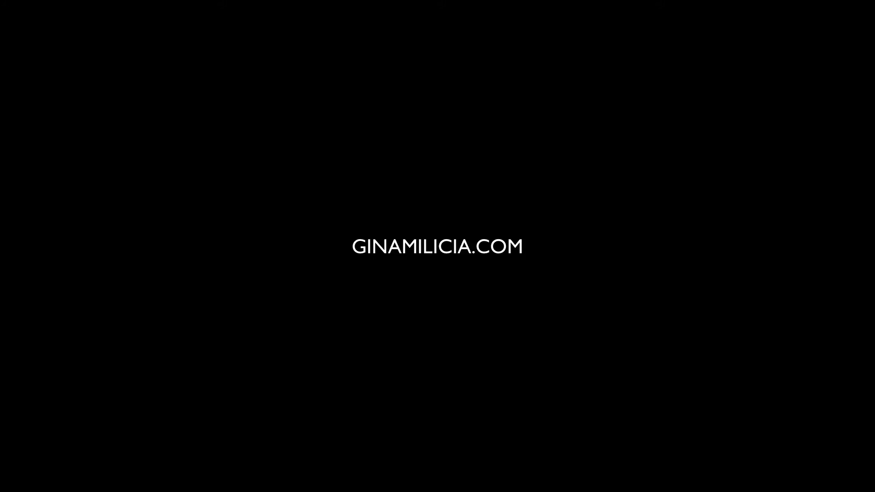